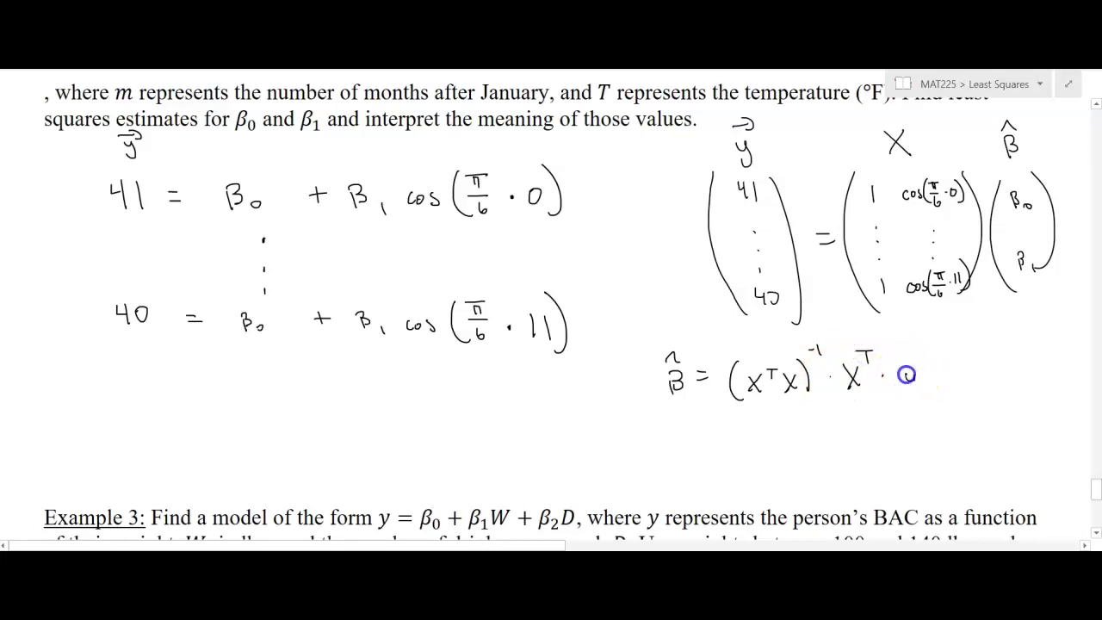
Ink β̂ as the column vector of estimates 57.4 and −17.7.
{"action": "left_click_drag", "start_coordinate": [698, 435], "coordinate": [712, 432]}
{"action": "left_click_drag", "start_coordinate": [698, 441], "coordinate": [735, 469]}
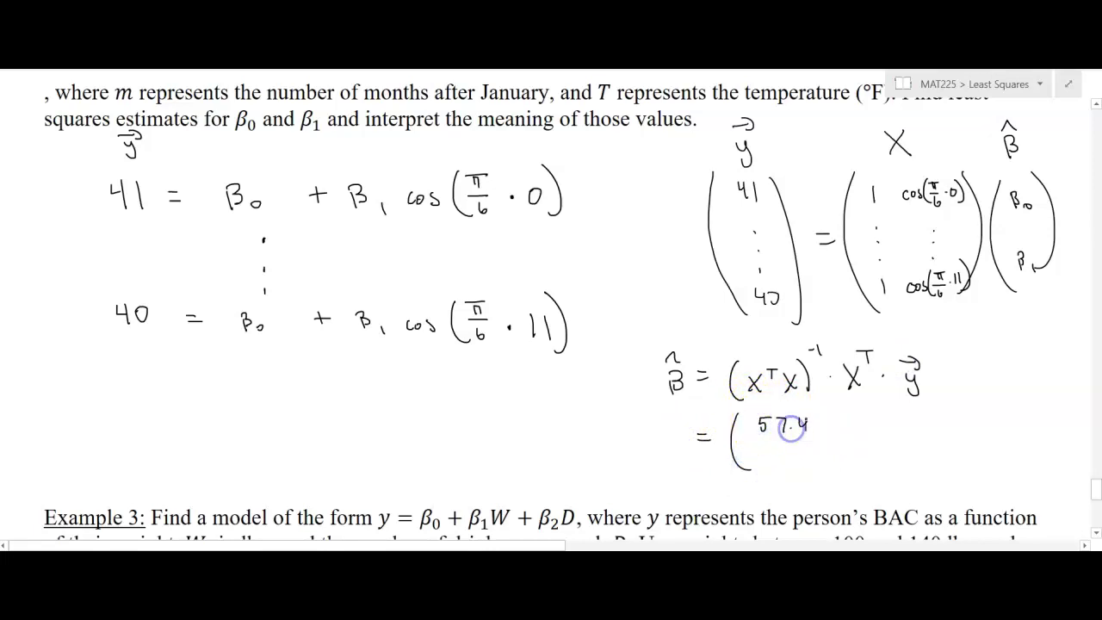
{"action": "left_click_drag", "start_coordinate": [748, 450], "coordinate": [754, 449]}
{"action": "left_click_drag", "start_coordinate": [824, 412], "coordinate": [829, 467]}
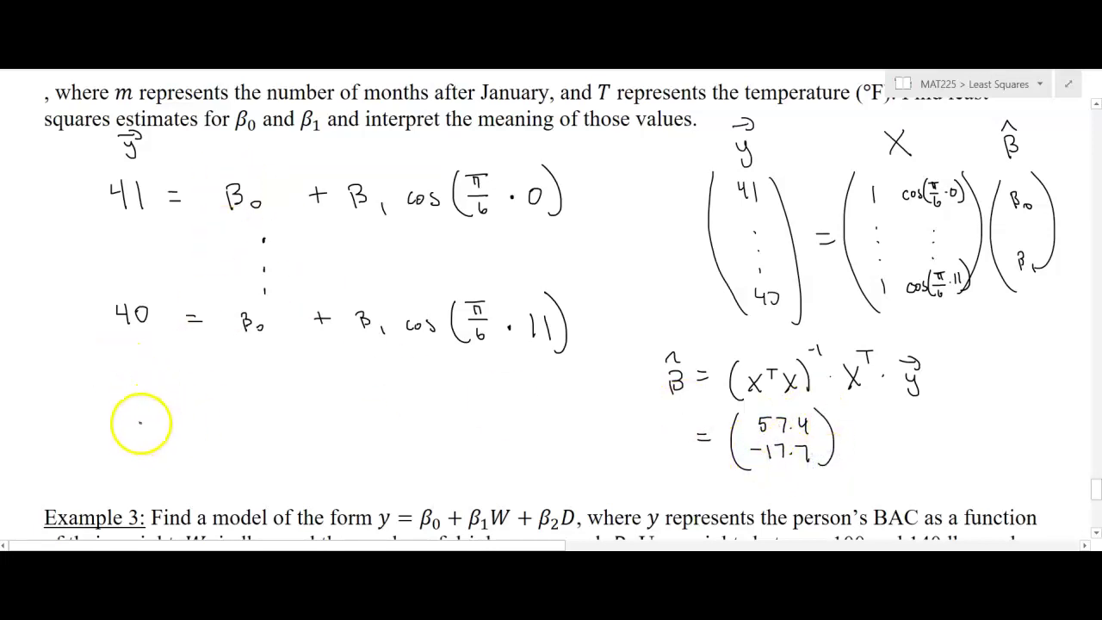
Write the model 57.4 − 17.7cos(πm/6), replace y with T, and box it.
{"action": "left_click_drag", "start_coordinate": [166, 426], "coordinate": [177, 426]}
{"action": "left_click_drag", "start_coordinate": [165, 437], "coordinate": [179, 438]}
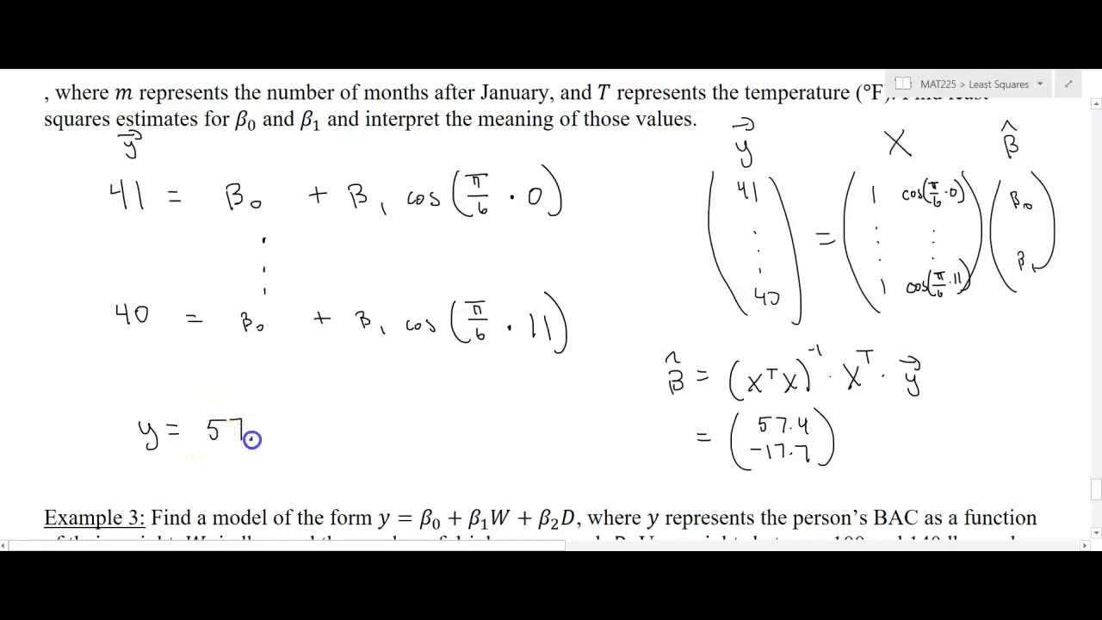
{"action": "mouse_move", "coordinate": [272, 429]}
{"action": "left_mouse_down"}
{"action": "mouse_move", "coordinate": [272, 439]}
{"action": "mouse_move", "coordinate": [293, 429]}
{"action": "left_mouse_up"}
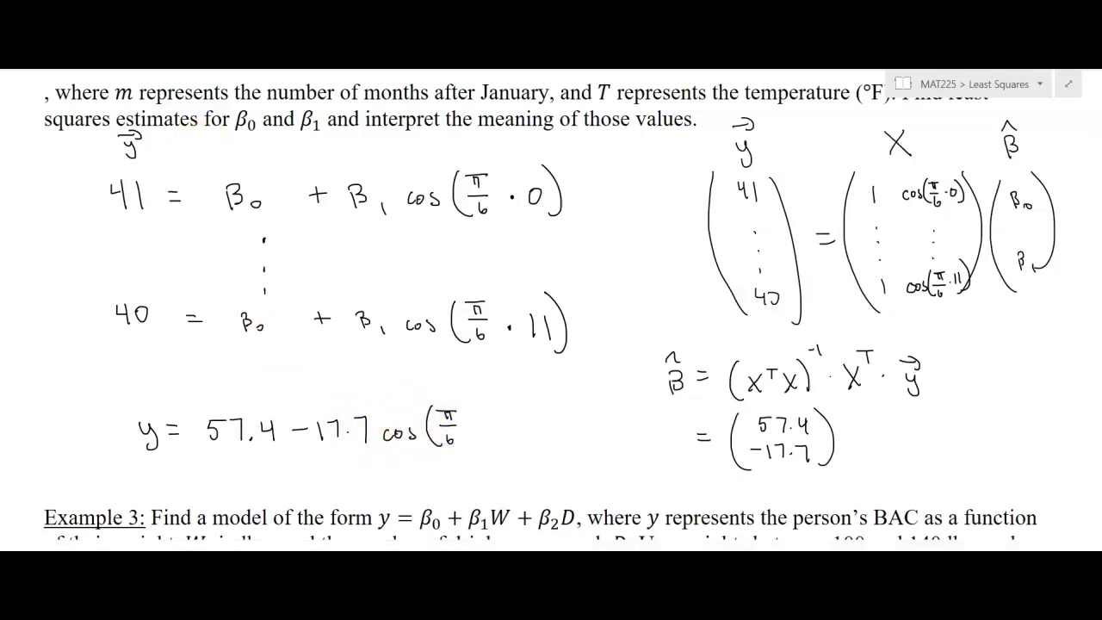
{"action": "mouse_move", "coordinate": [129, 428]}
{"action": "left_mouse_down"}
{"action": "mouse_move", "coordinate": [143, 431]}
{"action": "mouse_move", "coordinate": [134, 449]}
{"action": "left_mouse_up"}
{"action": "left_click_drag", "start_coordinate": [470, 425], "coordinate": [473, 435]}
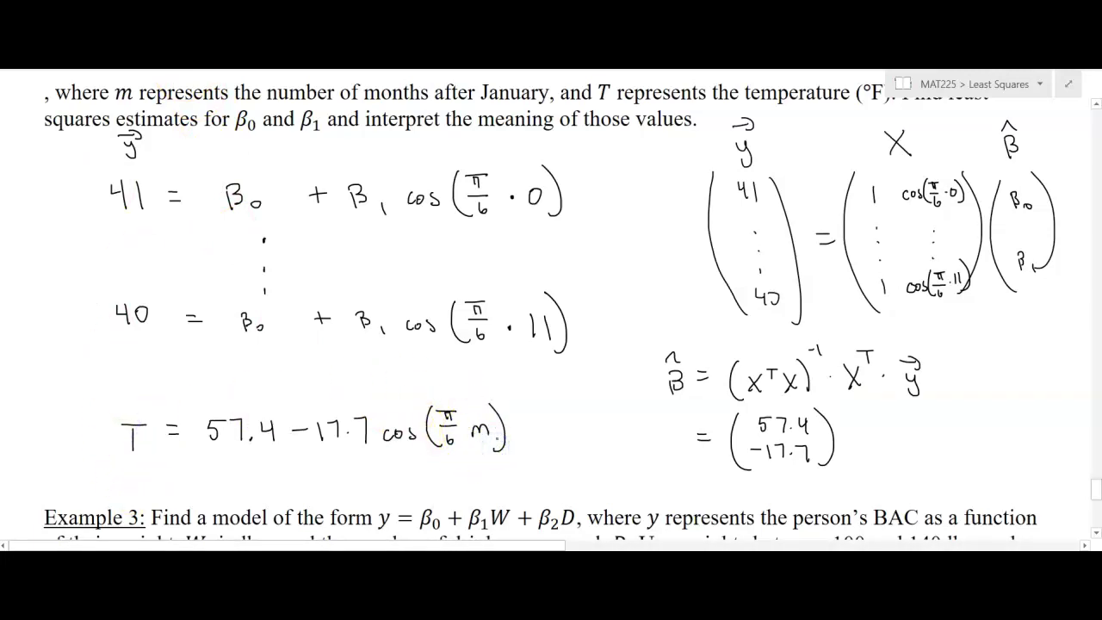
{"action": "mouse_move", "coordinate": [99, 399]}
{"action": "left_mouse_down"}
{"action": "mouse_move", "coordinate": [157, 466]}
{"action": "mouse_move", "coordinate": [543, 479]}
{"action": "mouse_move", "coordinate": [537, 380]}
{"action": "mouse_move", "coordinate": [278, 374]}
{"action": "left_mouse_up"}
{"action": "left_click_drag", "start_coordinate": [106, 380], "coordinate": [101, 380]}
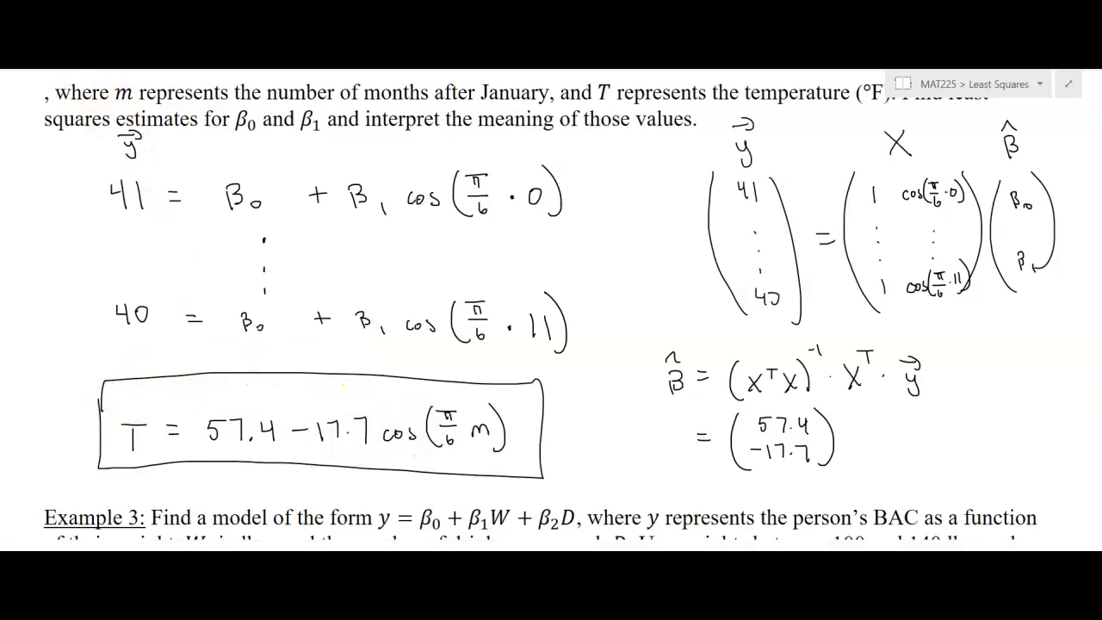
Switch to Desmos and zoom out so all twelve temperature points show.
{"action": "key", "text": "alt+Tab"}
{"action": "left_click_drag", "start_coordinate": [517, 255], "coordinate": [479, 283]}
{"action": "scroll", "coordinate": [543, 271], "scroll_direction": "down", "scroll_amount": 5}
{"action": "left_click_drag", "start_coordinate": [553, 283], "coordinate": [606, 359]}
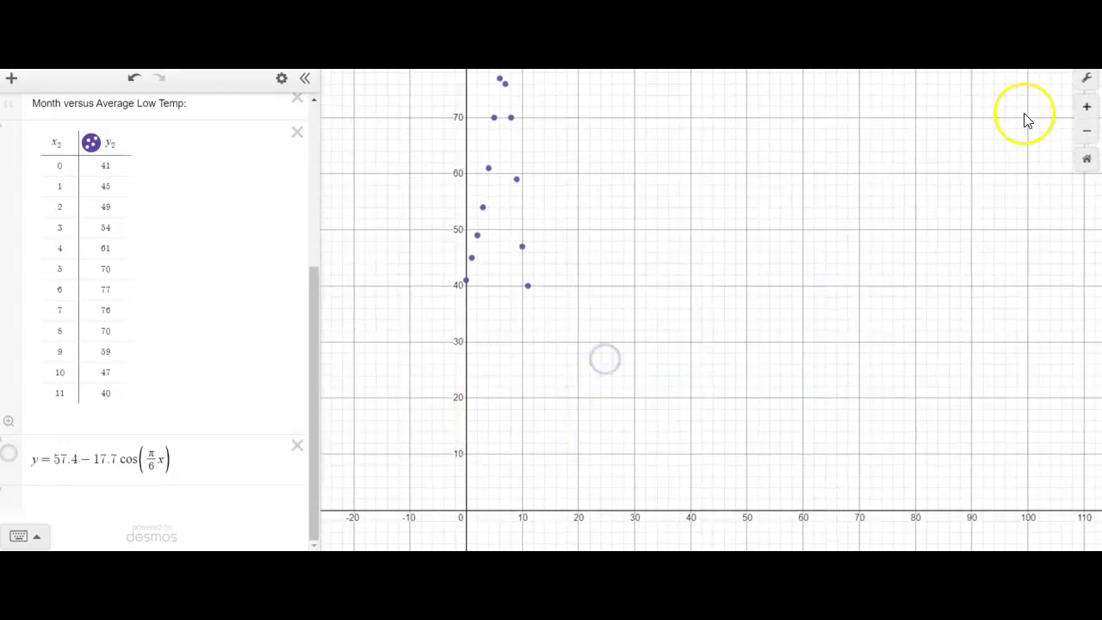
Set the Desmos x-axis range to 0 through 11 and frame the data points.
{"action": "left_click", "coordinate": [1086, 78]}
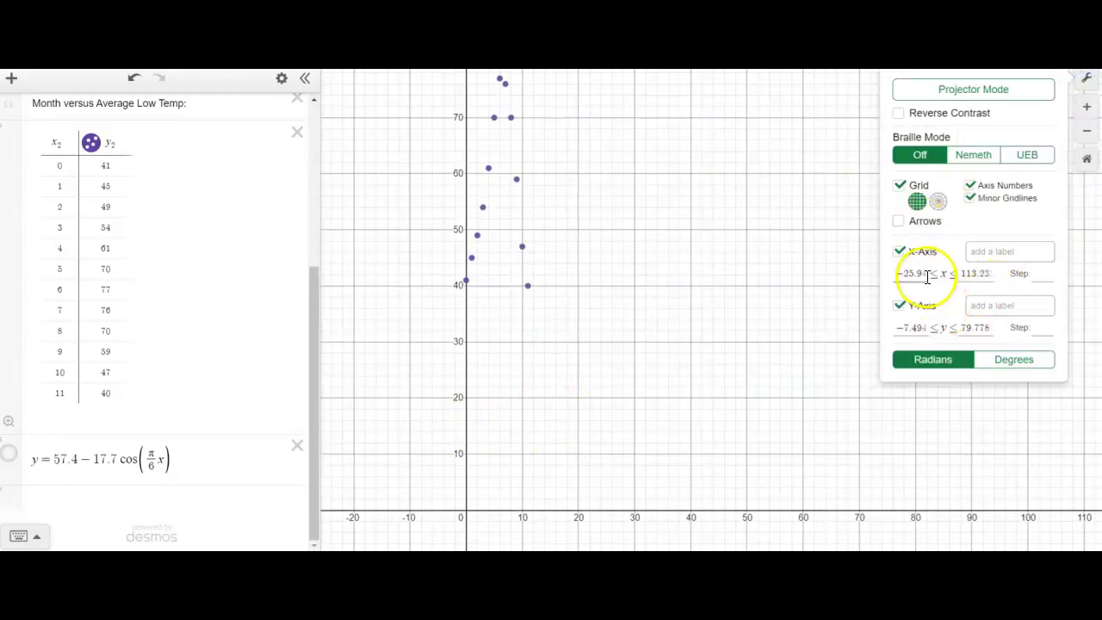
{"action": "left_click_drag", "start_coordinate": [898, 273], "coordinate": [1003, 276]}
{"action": "type", "text": "0"}
{"action": "key", "text": "Tab"}
{"action": "type", "text": "11"}
{"action": "left_click", "coordinate": [800, 271]}
{"action": "left_click_drag", "start_coordinate": [800, 270], "coordinate": [706, 258]}
{"action": "left_click_drag", "start_coordinate": [644, 290], "coordinate": [654, 305]}
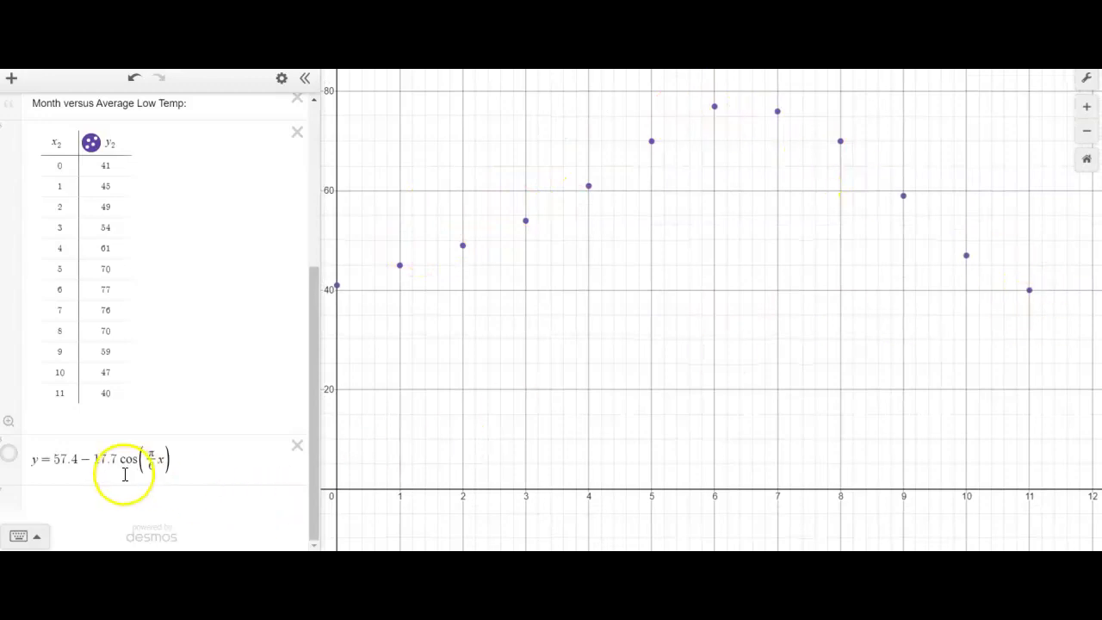
Show the red cosine model curve over the points, then return to OneNote.
{"action": "left_click", "coordinate": [11, 459]}
{"action": "left_click", "coordinate": [30, 448]}
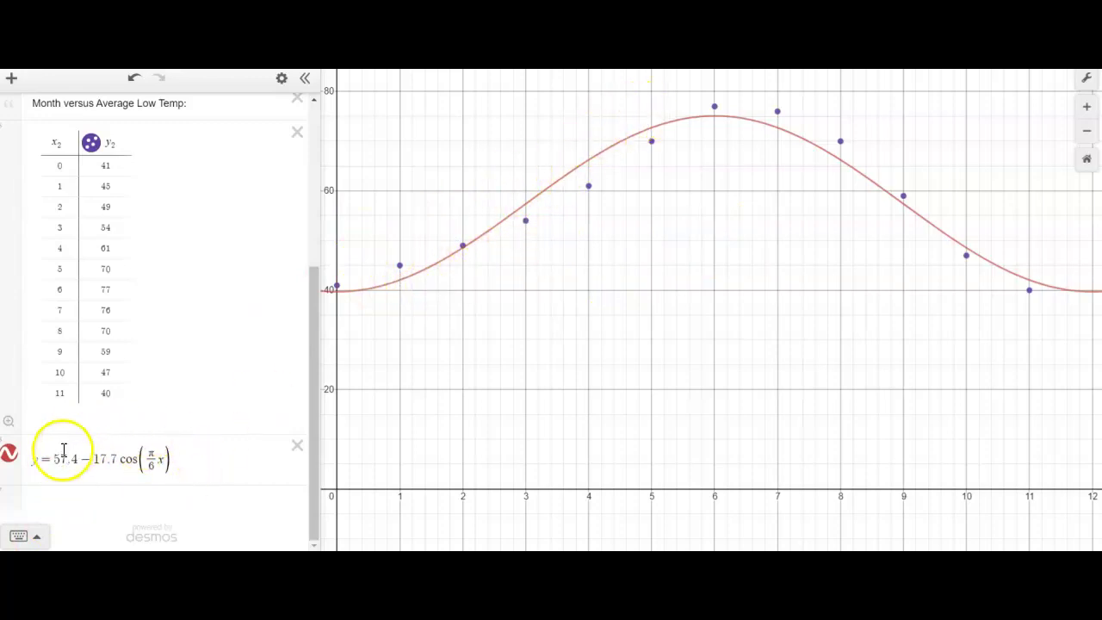
{"action": "key", "text": "alt+Tab"}
{"action": "scroll", "coordinate": [155, 456], "scroll_direction": "down", "scroll_amount": 5}
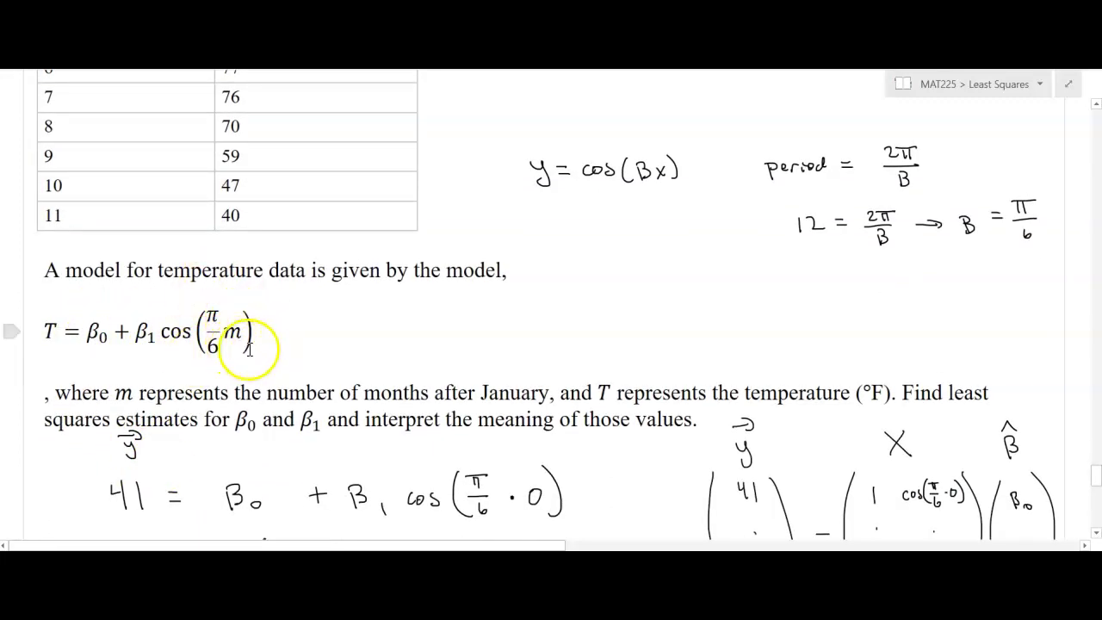
Switch back to the Desmos graph showing the cosine fit through the temperature points.
{"action": "key", "text": "alt+Tab"}
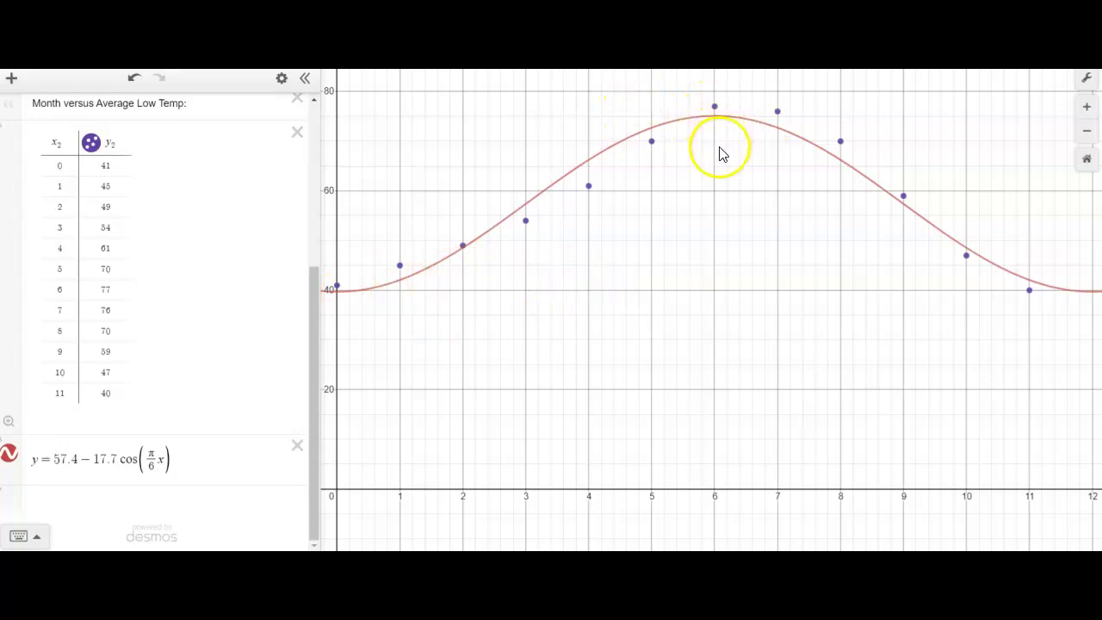
Display the data point's coordinates (4, 61) and trace the curve near x = 4.
{"action": "left_click", "coordinate": [590, 186]}
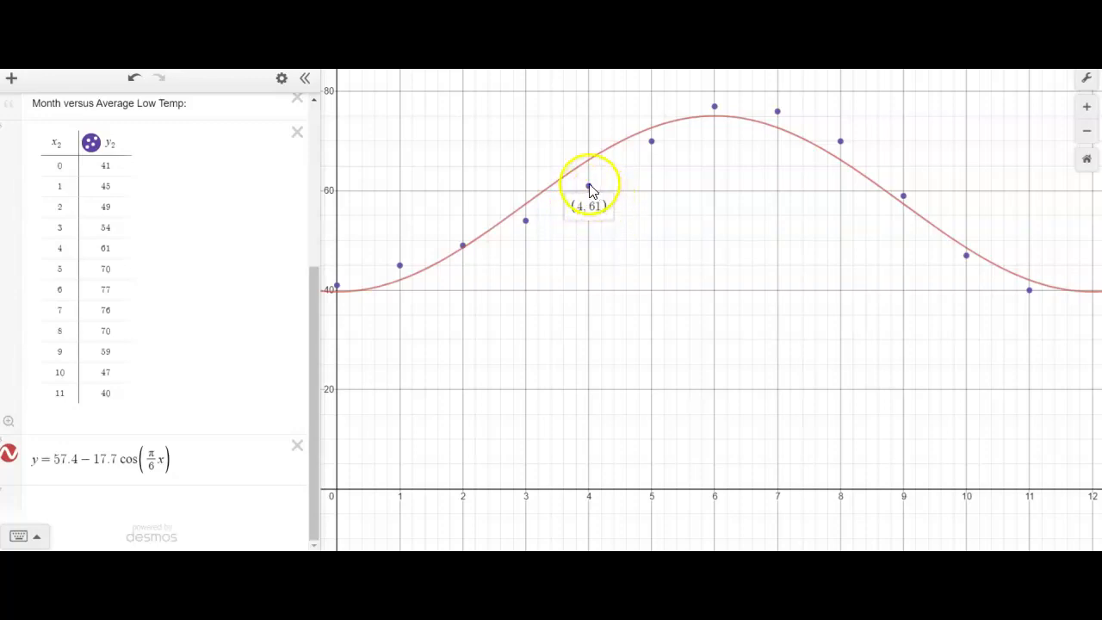
{"action": "left_click_drag", "start_coordinate": [561, 174], "coordinate": [589, 163]}
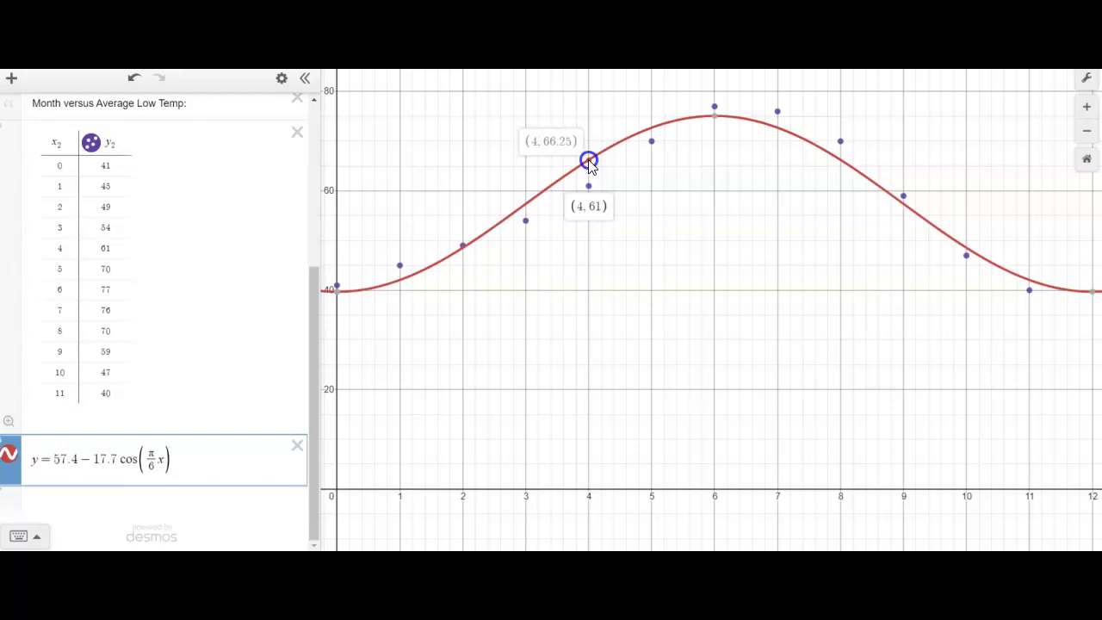
{"action": "left_click", "coordinate": [591, 165]}
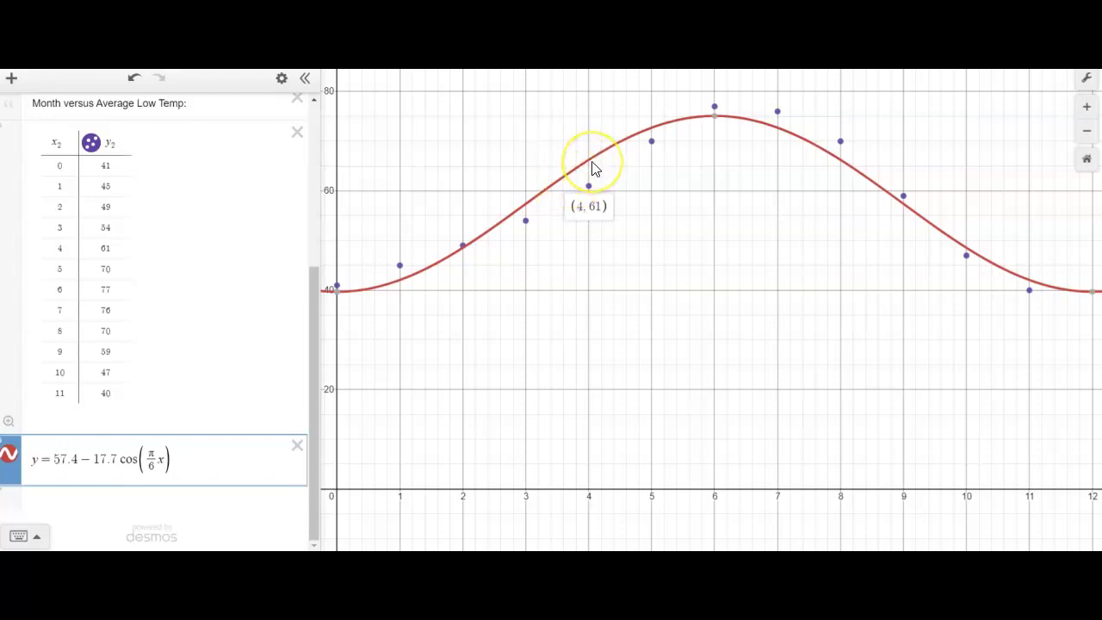
Return to OneNote and scroll down to Example 3's BAC model and data table.
{"action": "left_click", "coordinate": [741, 491]}
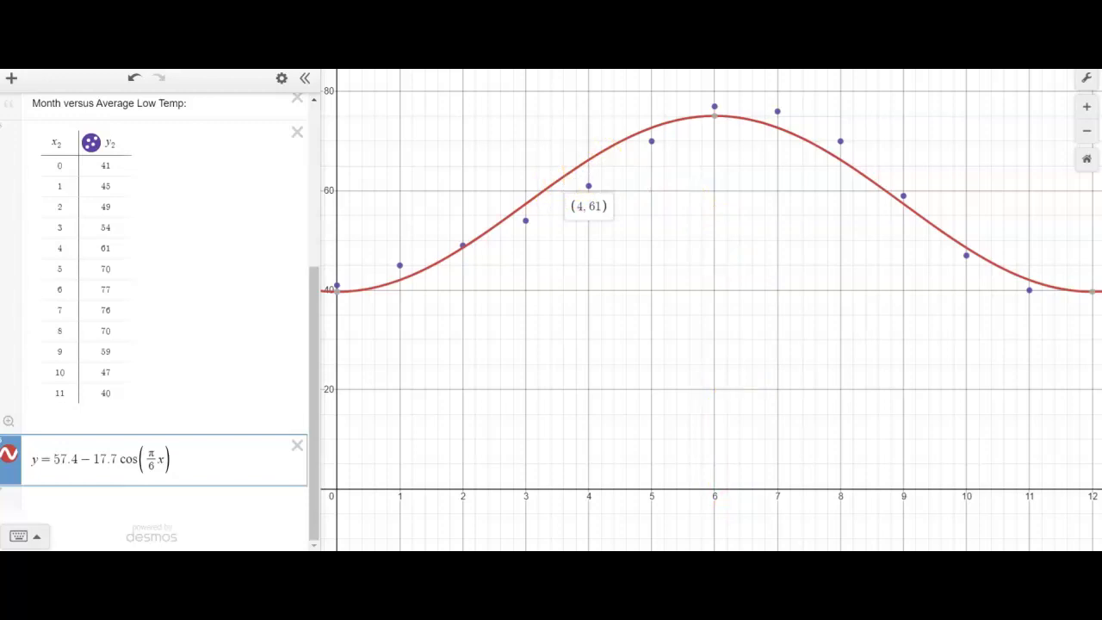
{"action": "left_click", "coordinate": [614, 508]}
{"action": "scroll", "coordinate": [569, 499], "scroll_direction": "down", "scroll_amount": 5}
{"action": "scroll", "coordinate": [565, 430], "scroll_direction": "down", "scroll_amount": 10}
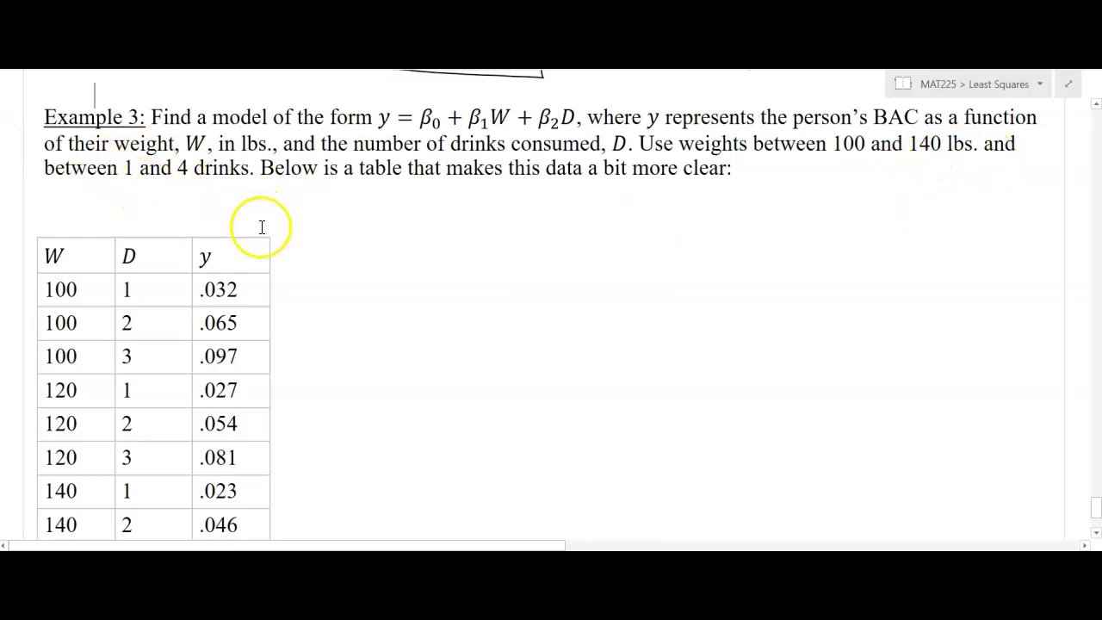
{"action": "scroll", "coordinate": [268, 242], "scroll_direction": "down", "scroll_amount": 1}
{"action": "scroll", "coordinate": [268, 242], "scroll_direction": "up", "scroll_amount": 1}
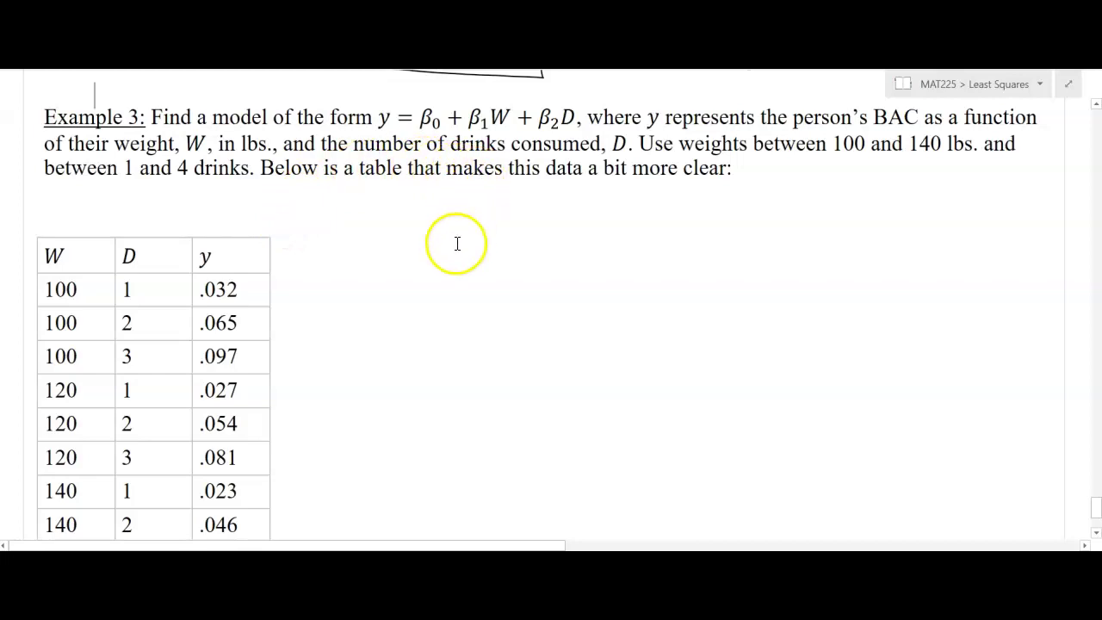
{"action": "scroll", "coordinate": [431, 278], "scroll_direction": "down", "scroll_amount": 2}
{"action": "scroll", "coordinate": [429, 280], "scroll_direction": "up", "scroll_amount": 1}
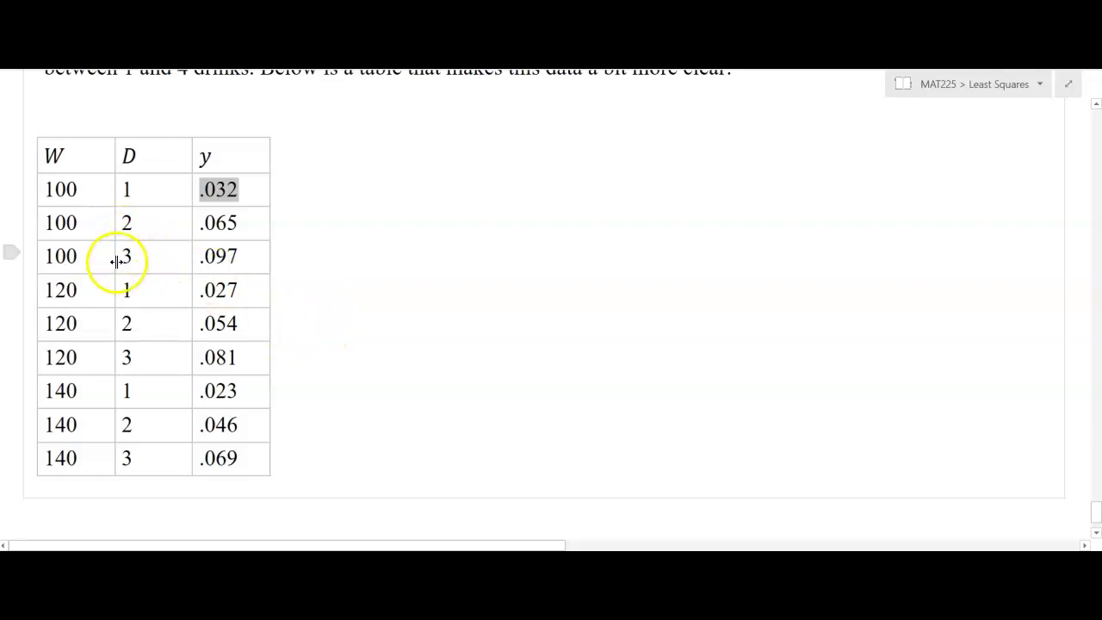
{"action": "left_click", "coordinate": [66, 256]}
{"action": "double_click", "coordinate": [126, 256]}
{"action": "left_click_drag", "start_coordinate": [237, 265], "coordinate": [198, 263]}
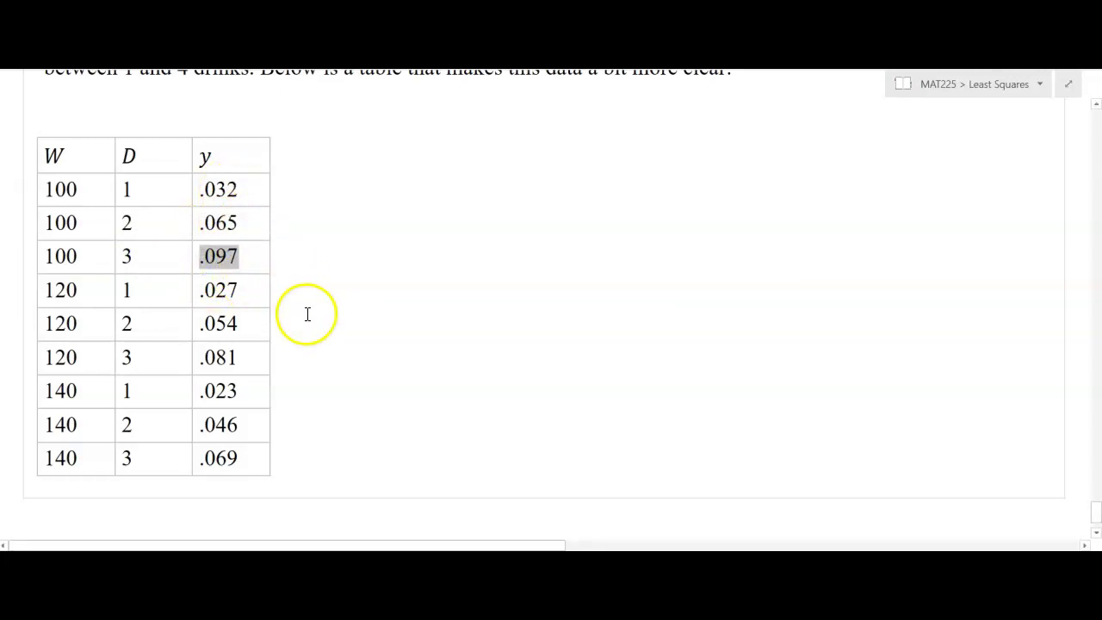
{"action": "left_click", "coordinate": [373, 335]}
{"action": "scroll", "coordinate": [372, 351], "scroll_direction": "up", "scroll_amount": 3}
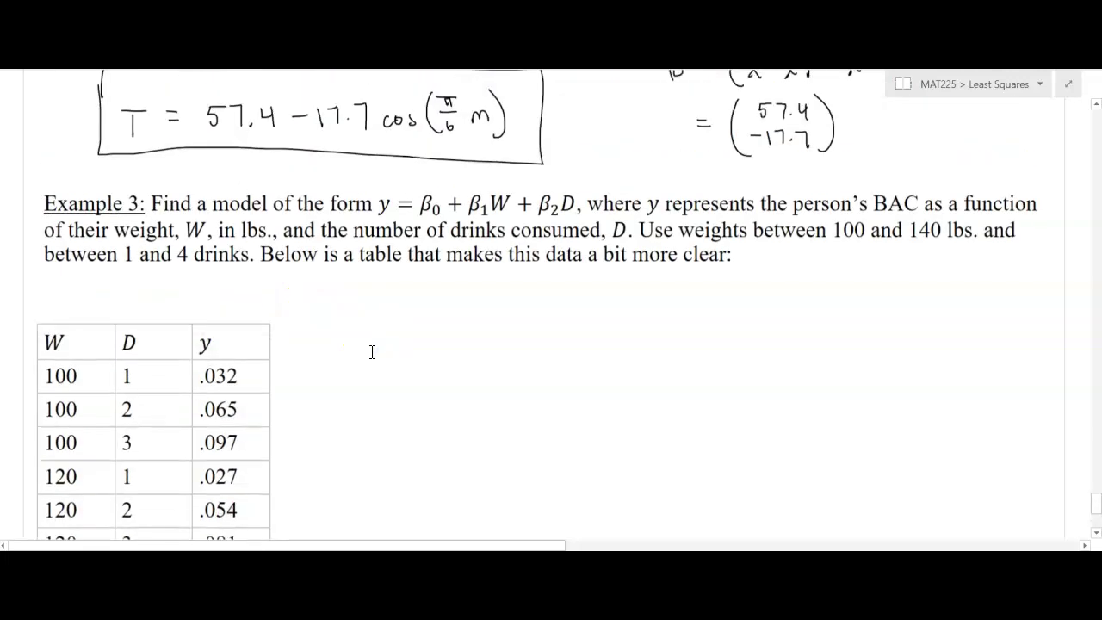
{"action": "scroll", "coordinate": [372, 351], "scroll_direction": "down", "scroll_amount": 1}
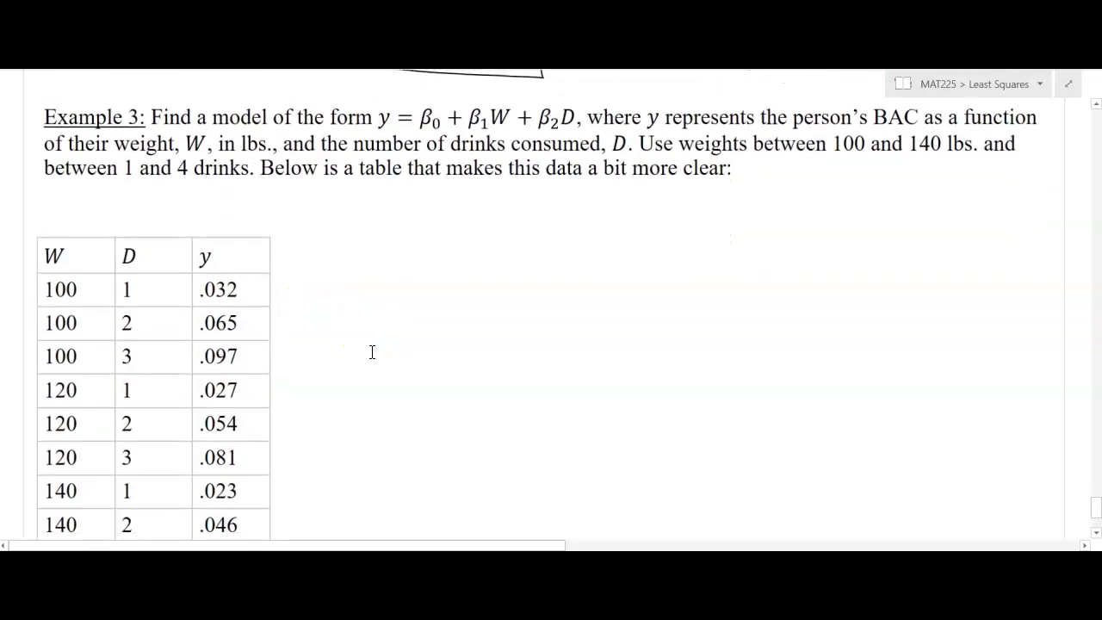
{"action": "scroll", "coordinate": [372, 351], "scroll_direction": "down", "scroll_amount": 1}
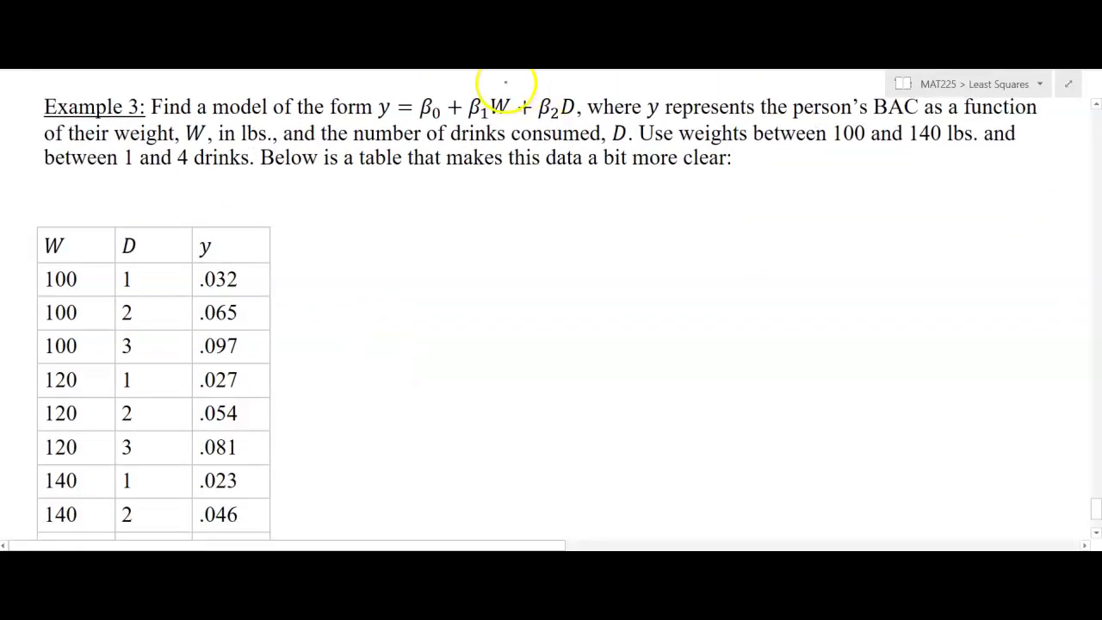